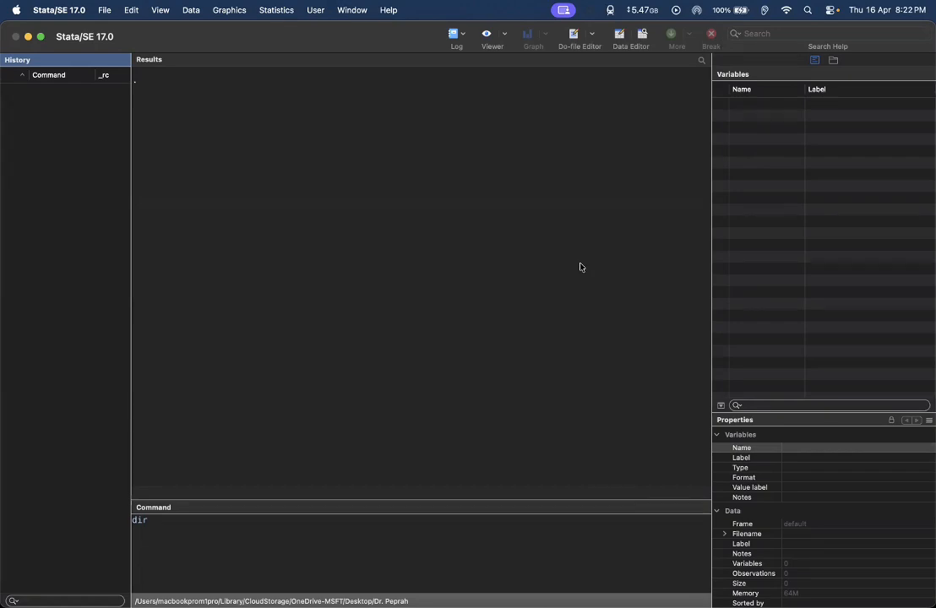
Clear the leftover dir text from the command line.
click(242, 531)
key(BackSpace)
key(BackSpace)
key(BackSpace)
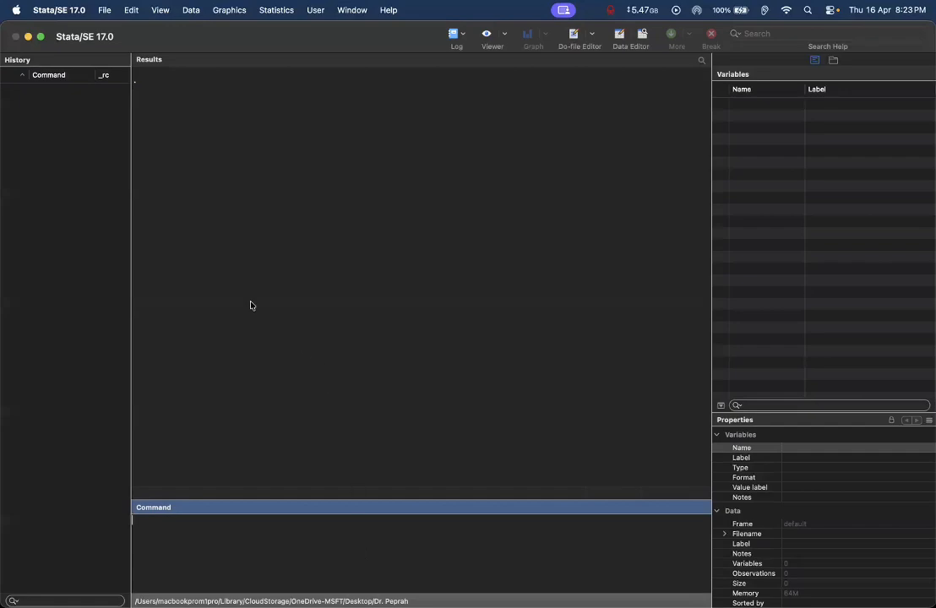
Change the working directory to the datasets folder inside Facebook Videos on the Desktop.
click(105, 10)
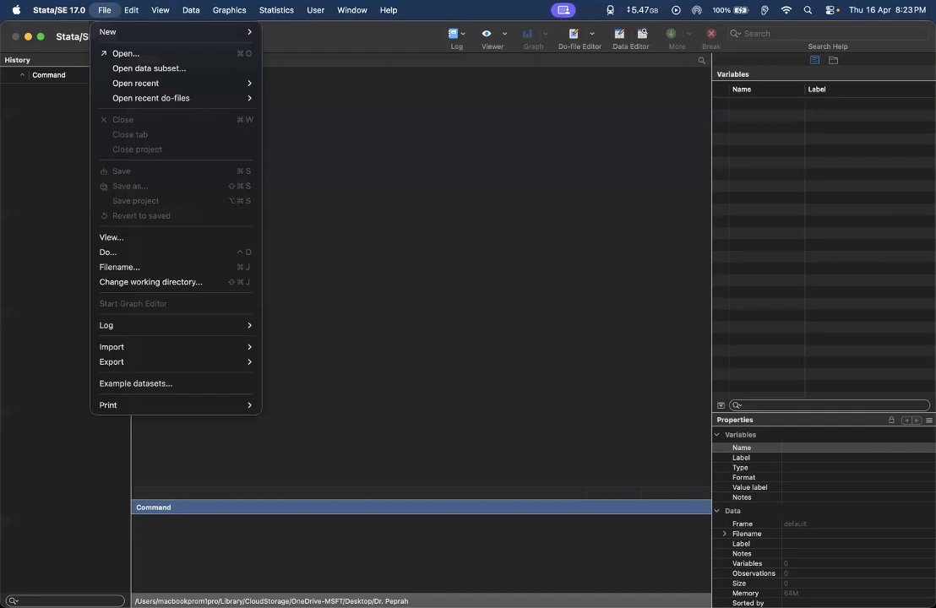
click(172, 285)
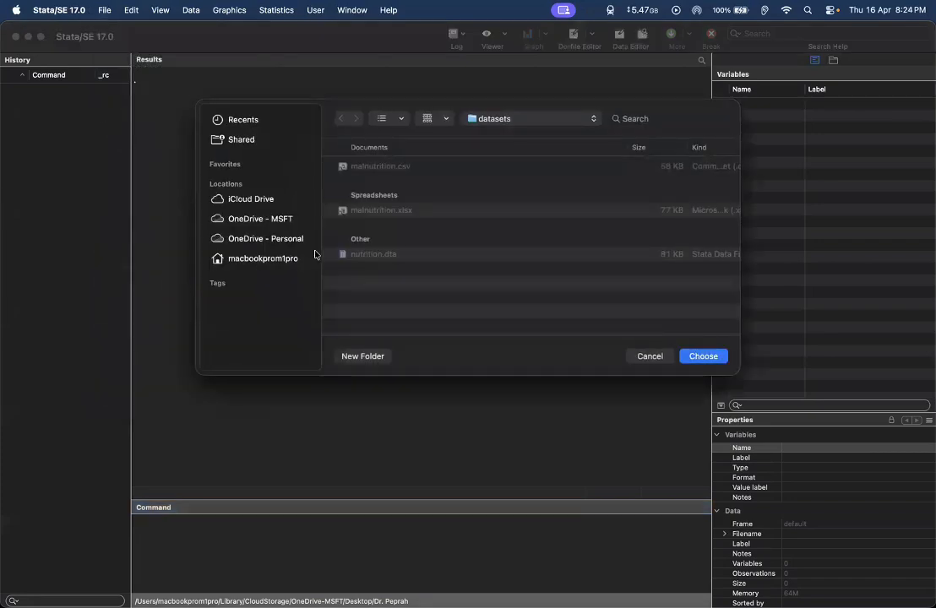
click(502, 118)
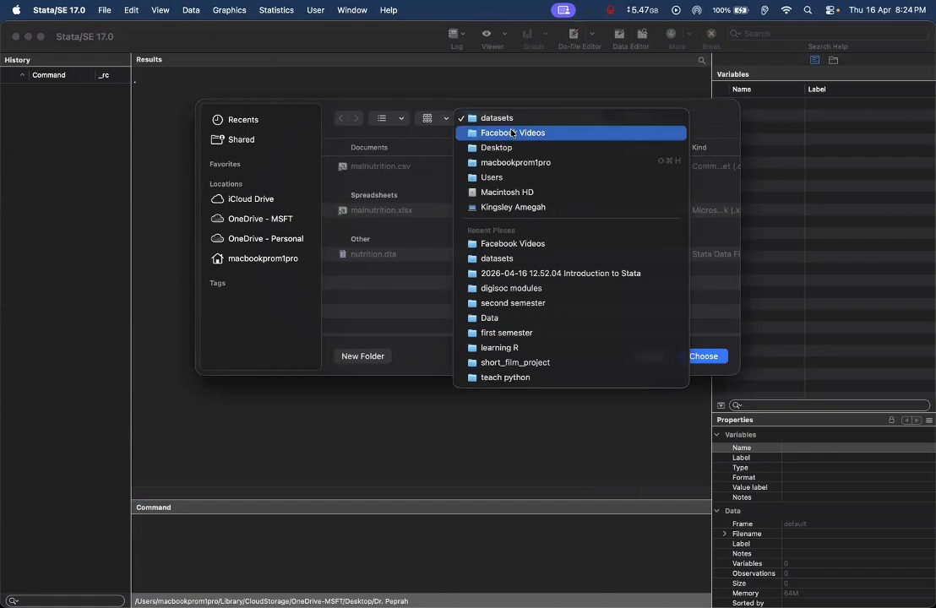
click(513, 133)
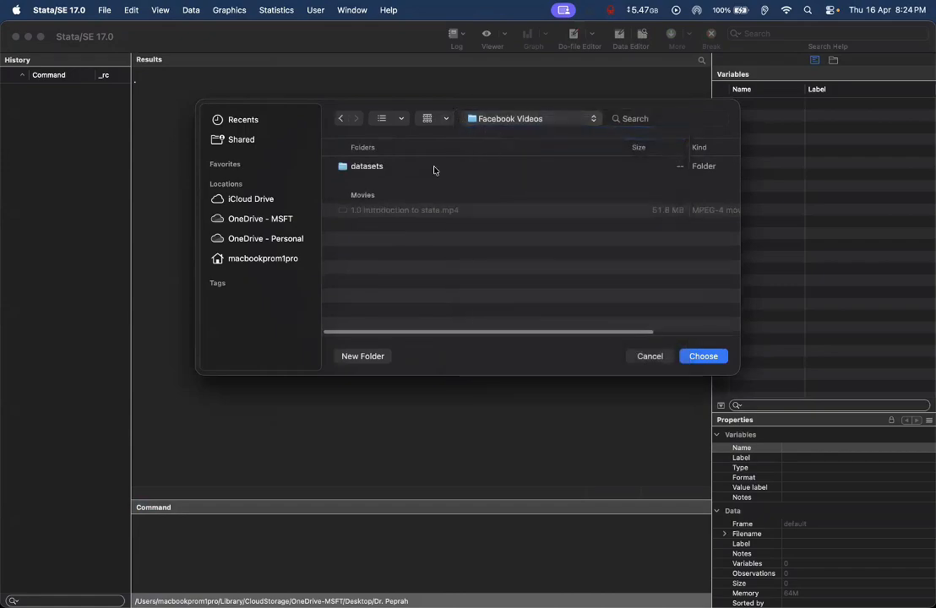
click(370, 167)
click(700, 355)
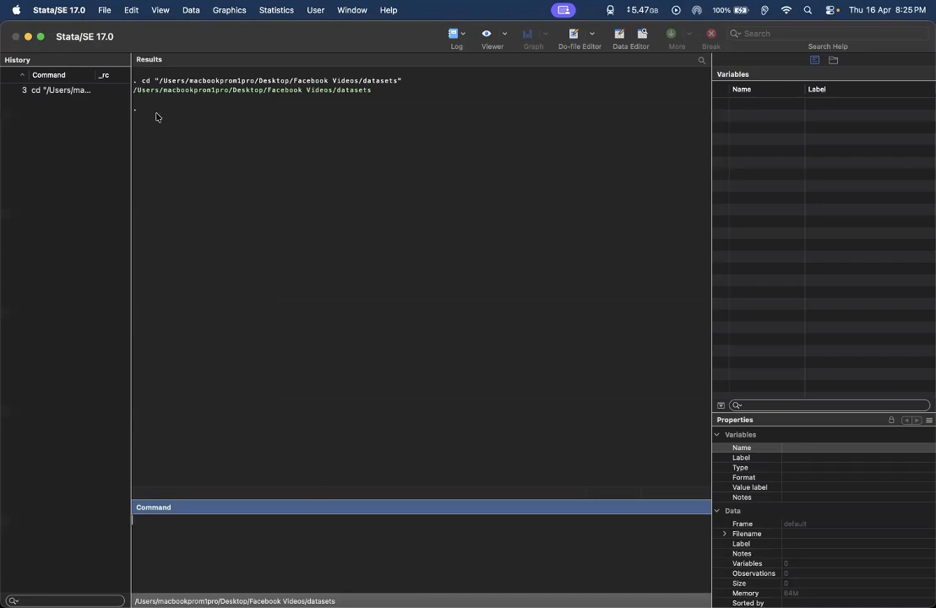
Start a delimited text data import and choose malnutrition.csv from the datasets folder as the file to import.
click(105, 11)
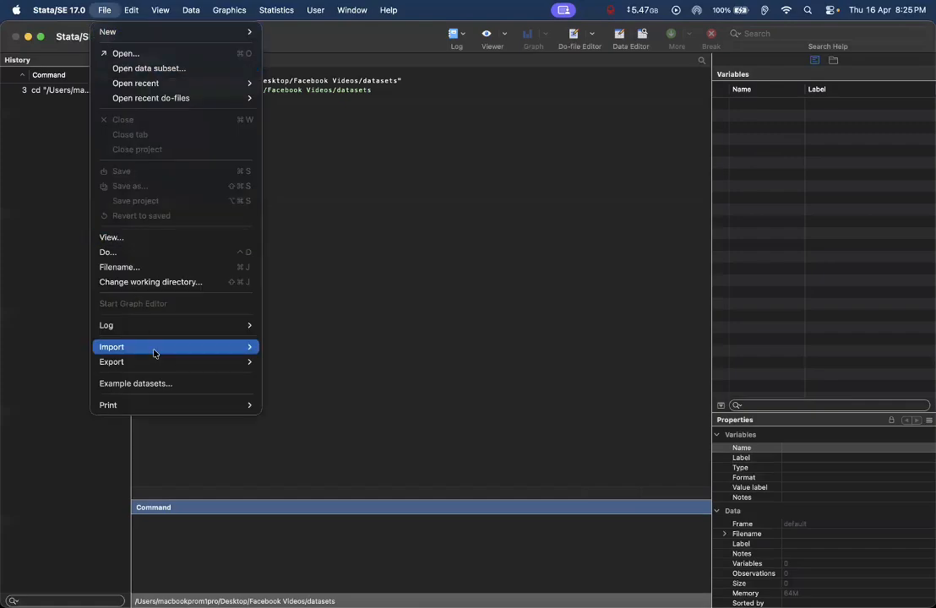
mouse_move(153, 351)
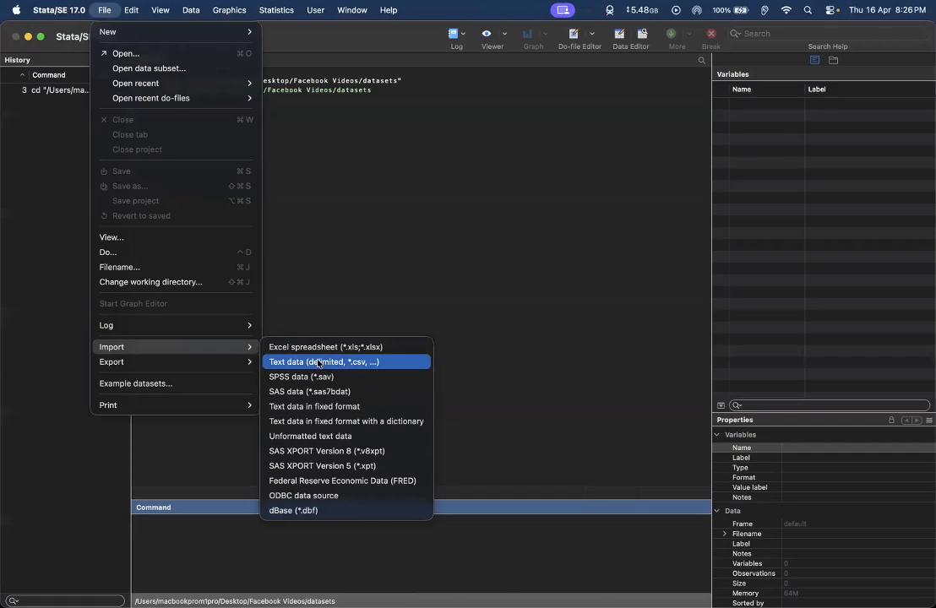
click(320, 363)
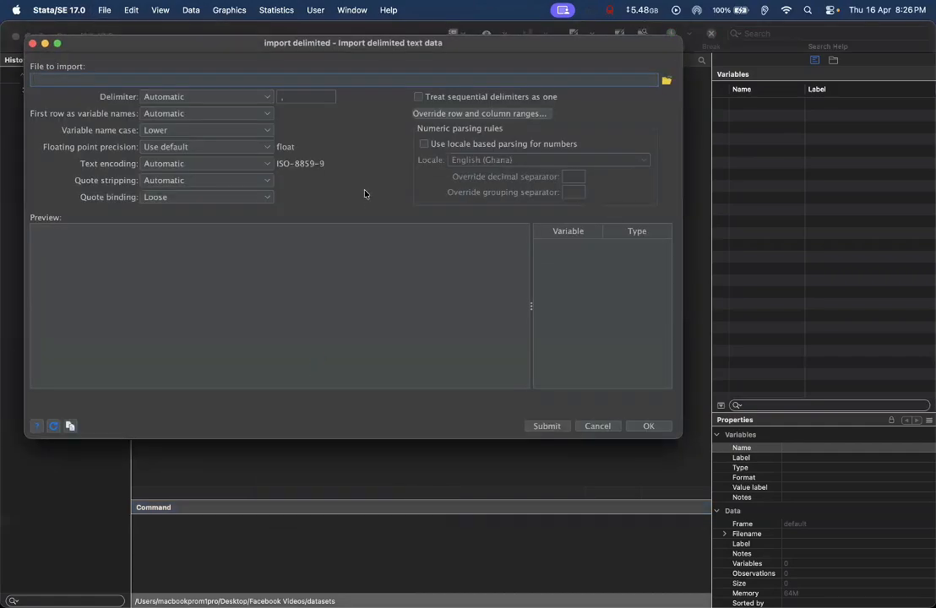
drag(464, 44, 496, 90)
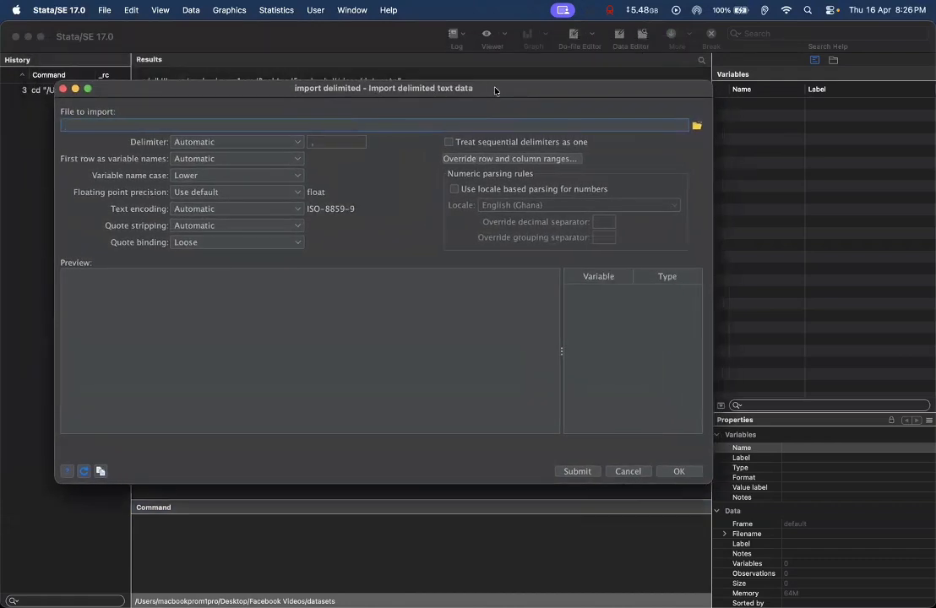
click(696, 127)
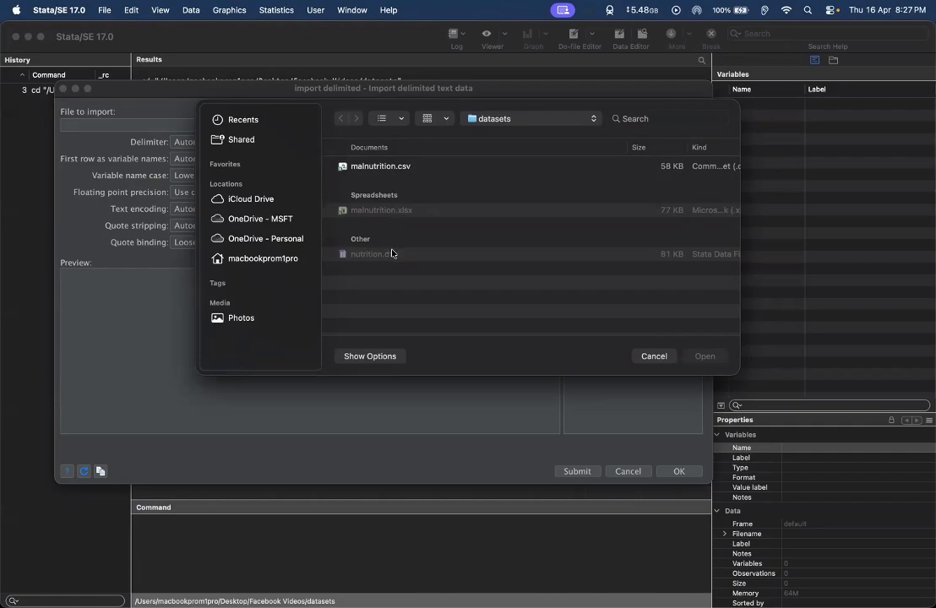
click(397, 169)
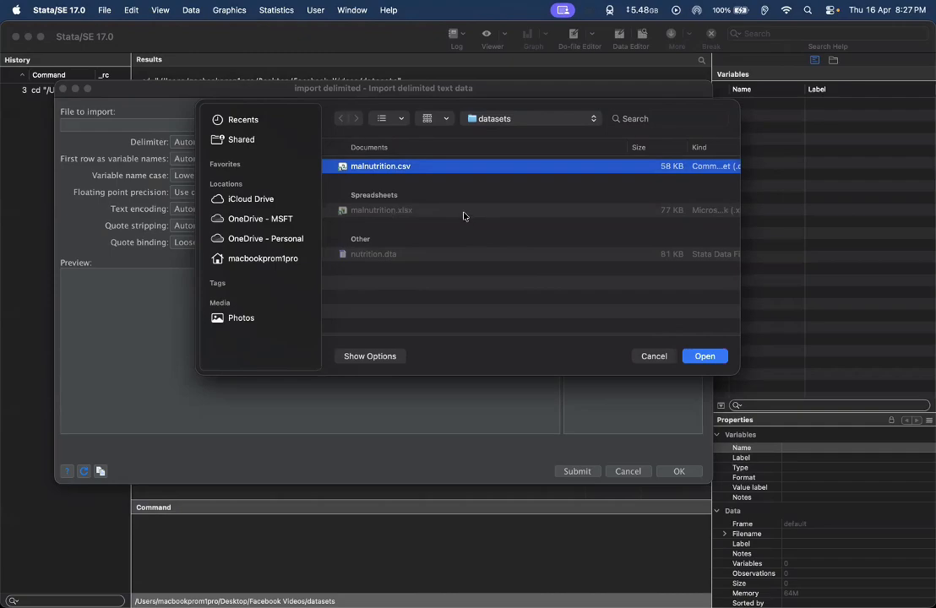
click(702, 355)
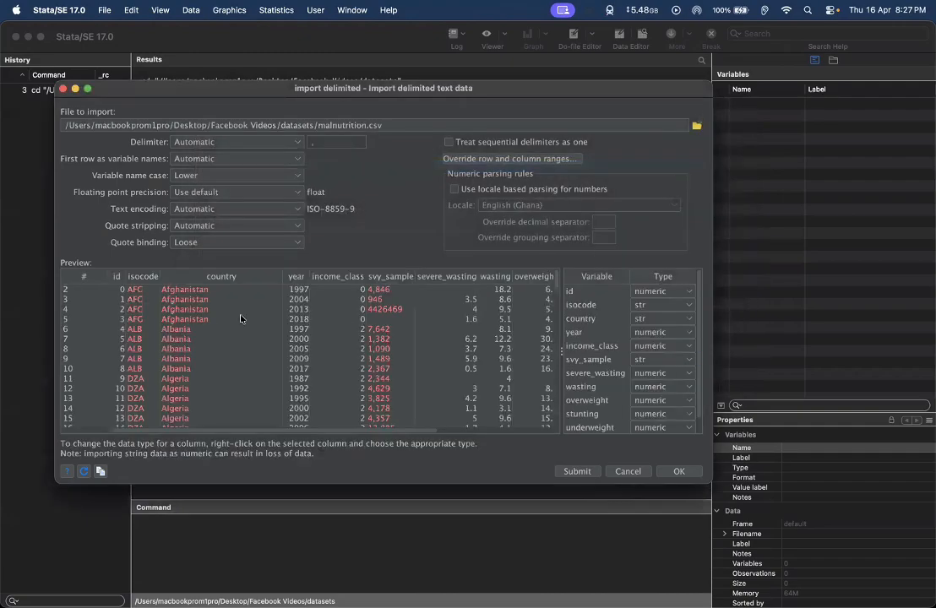
Check the rows and columns in the import preview and import malnutrition.csv with the default settings.
scroll(146, 297, down, 3)
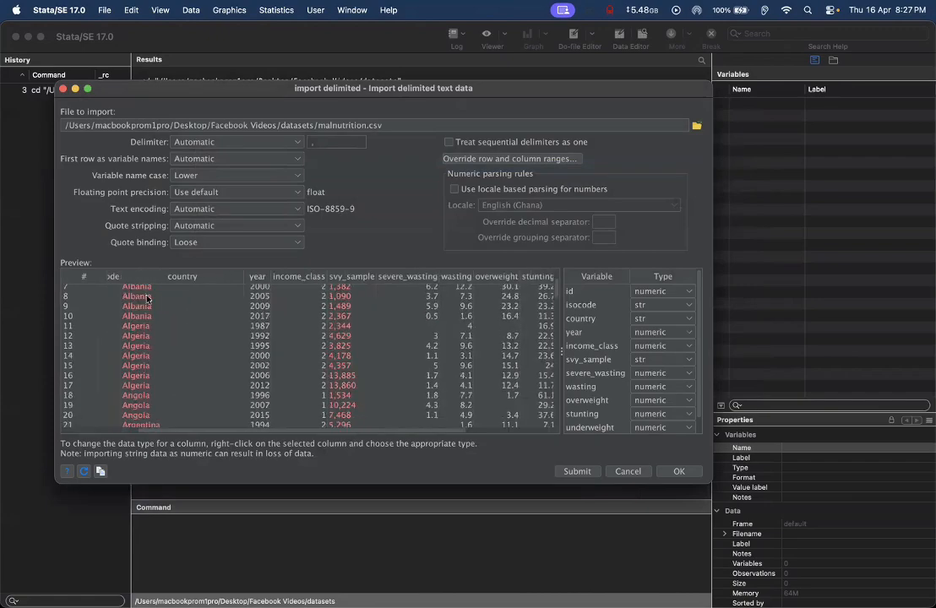
scroll(147, 299, up, 3)
scroll(146, 299, right, 5)
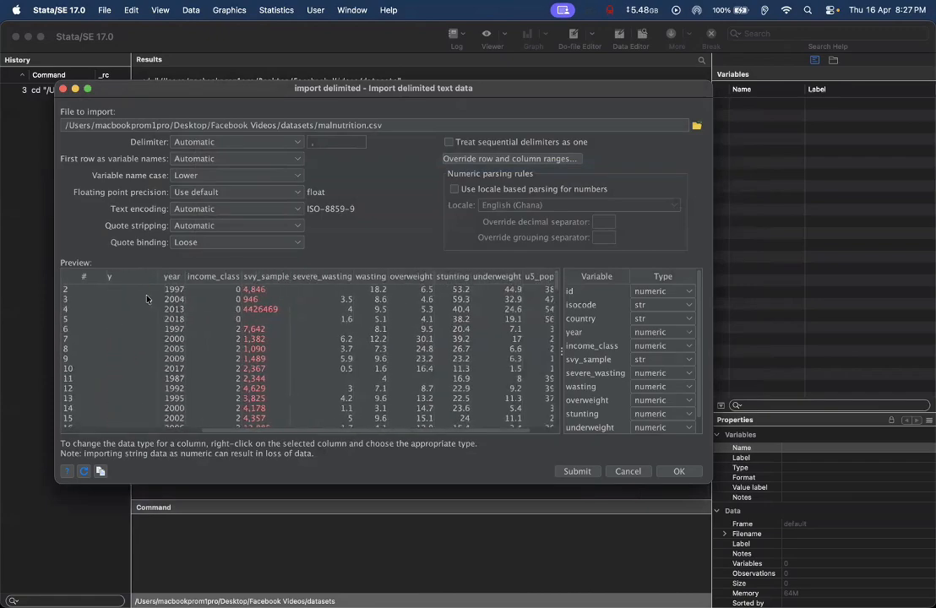
scroll(146, 297, left, 5)
scroll(146, 298, down, 10)
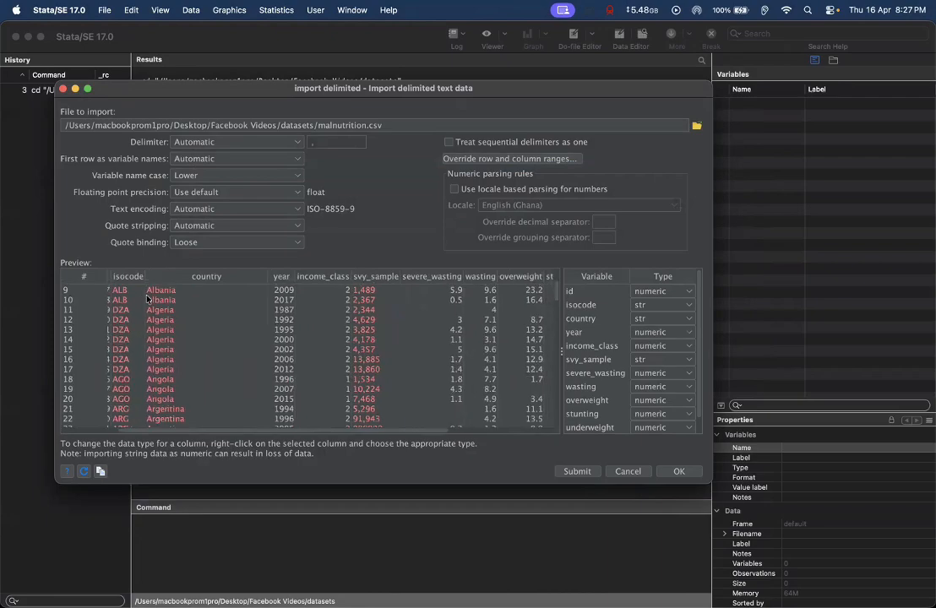
scroll(147, 298, up, 10)
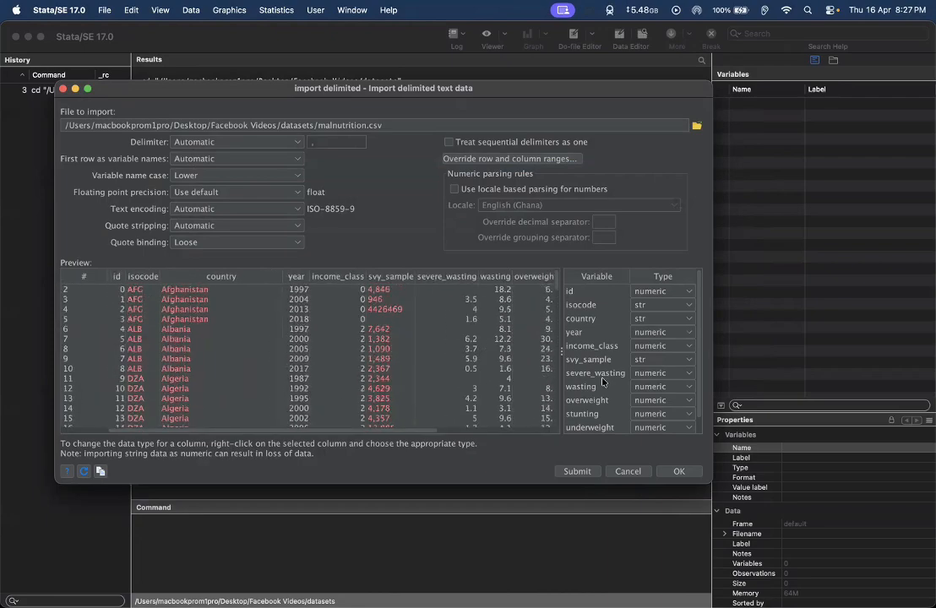
click(676, 472)
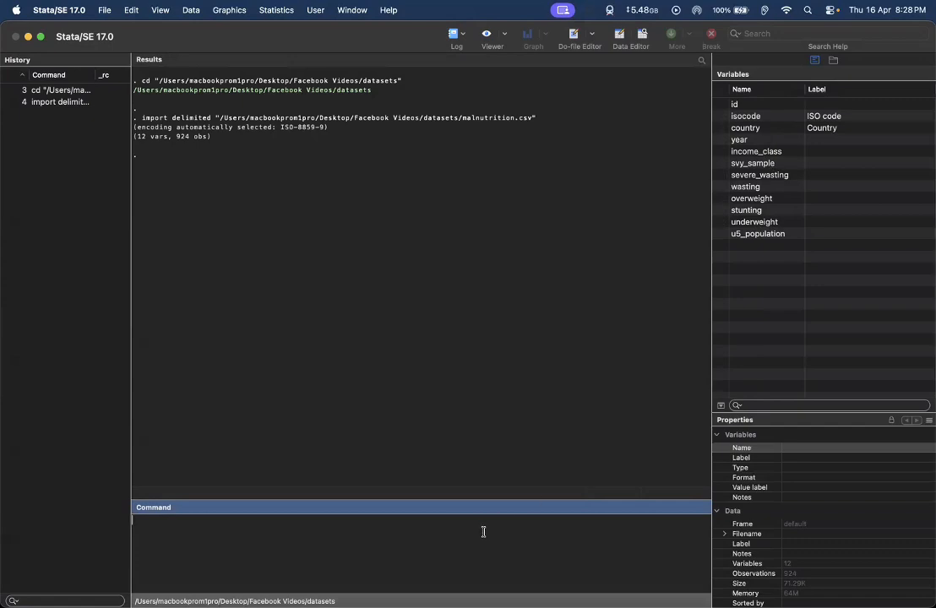
Run the browse command, look through the imported dataset's rows and columns, and close the data view.
text(browse)
key(Return)
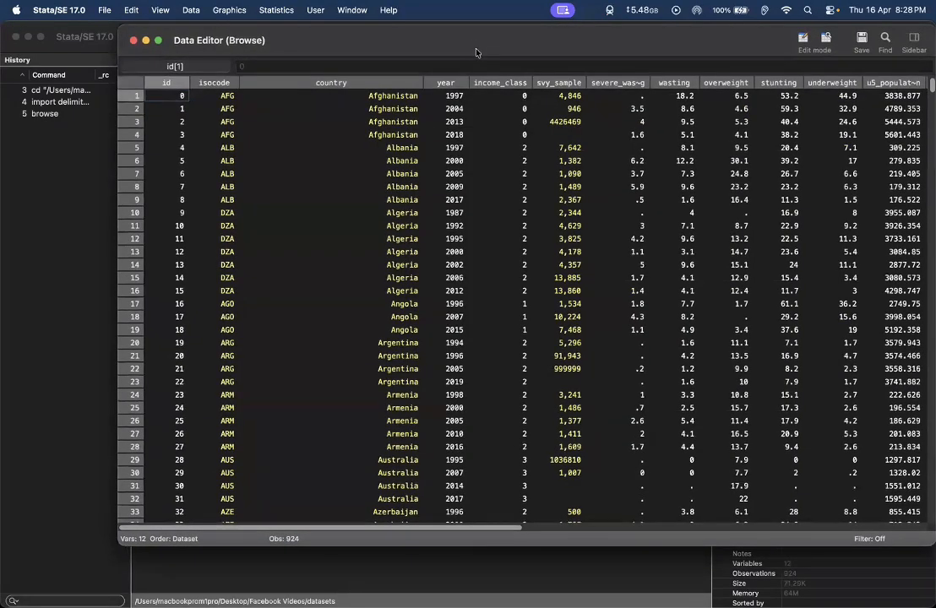
drag(471, 46, 394, 63)
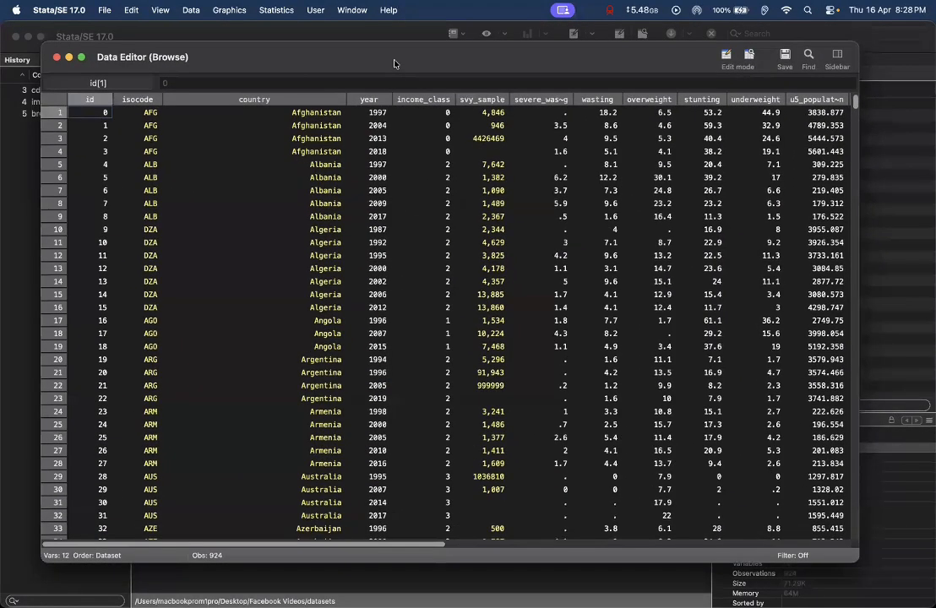
scroll(408, 163, right, 5)
scroll(408, 163, left, 4)
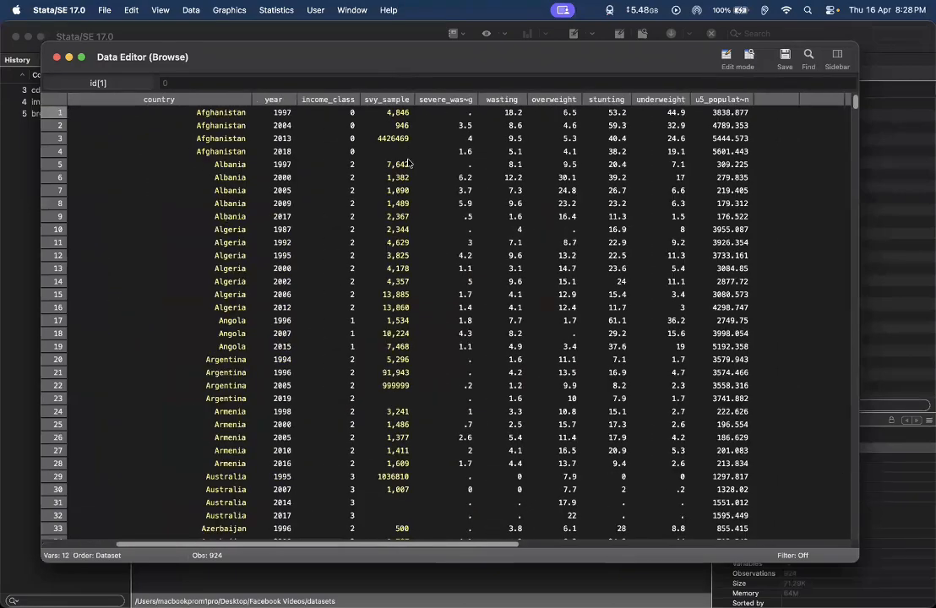
scroll(408, 163, down, 3)
scroll(408, 163, down, 15)
scroll(409, 163, up, 20)
click(57, 57)
Run the edit command, look over the dataset in the editable Data Editor, and close it.
click(242, 540)
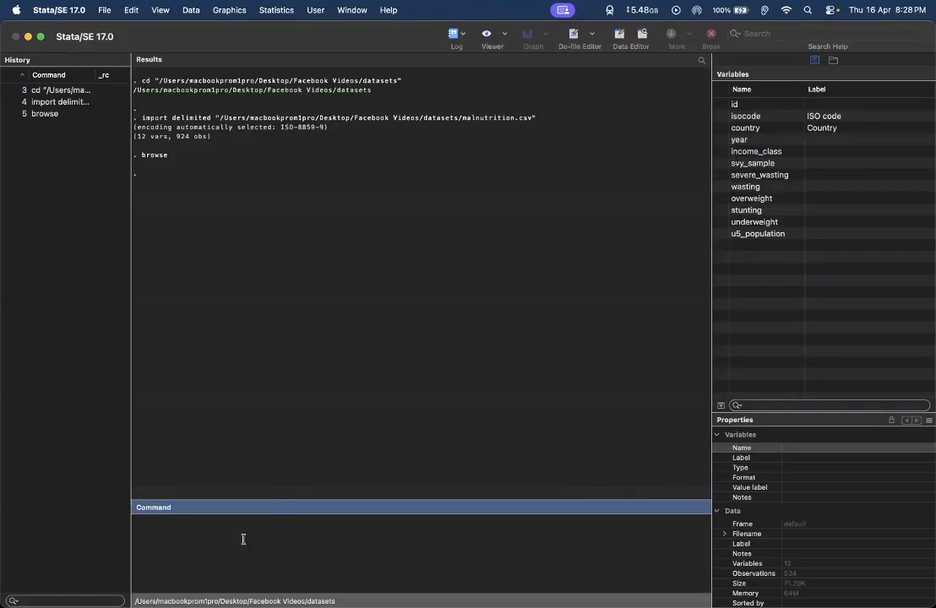
text(edit)
key(Return)
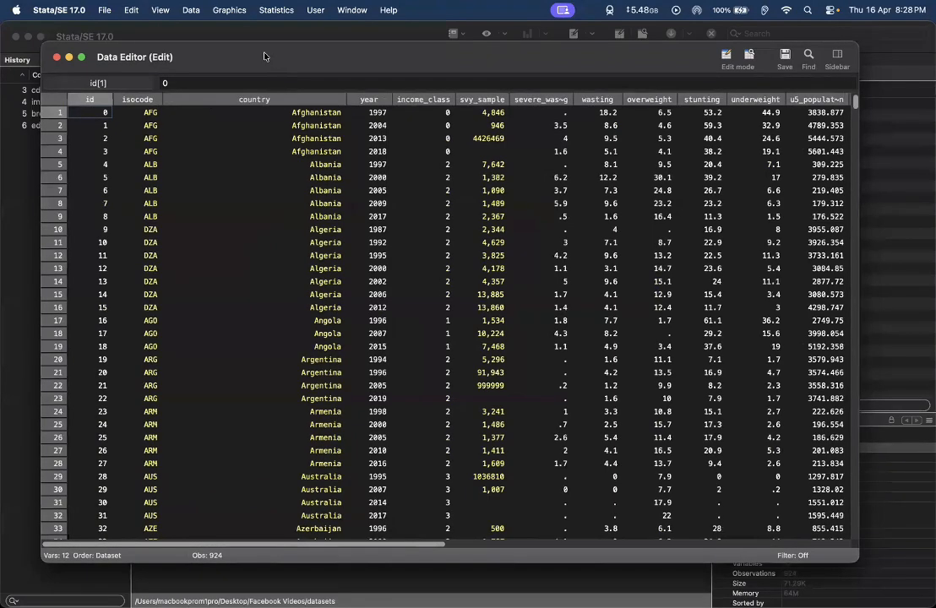
mouse_move(263, 57)
mouse_down()
mouse_move(265, 83)
mouse_move(260, 72)
mouse_up()
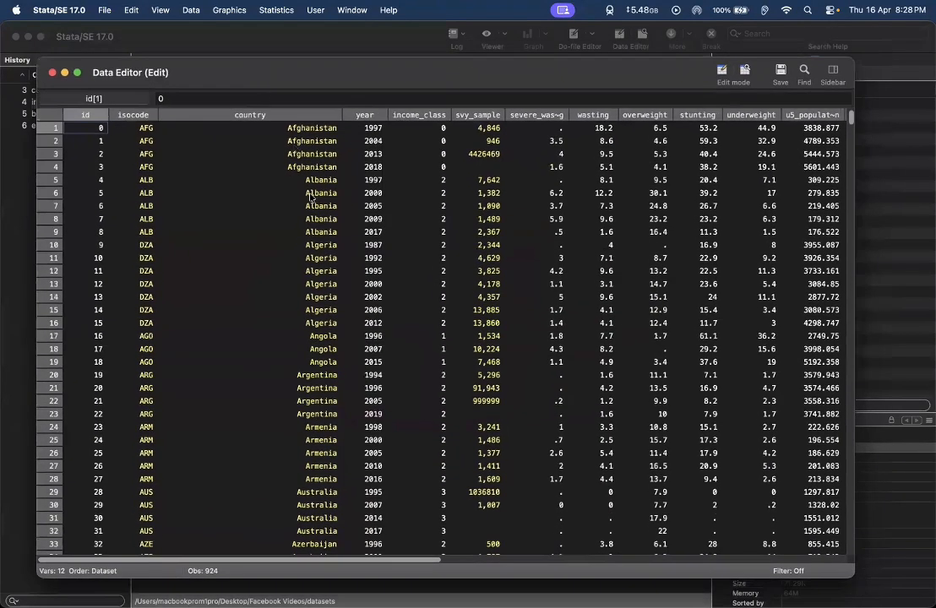
scroll(311, 198, right, 5)
scroll(311, 201, left, 5)
scroll(311, 201, down, 10)
scroll(311, 200, up, 10)
click(52, 74)
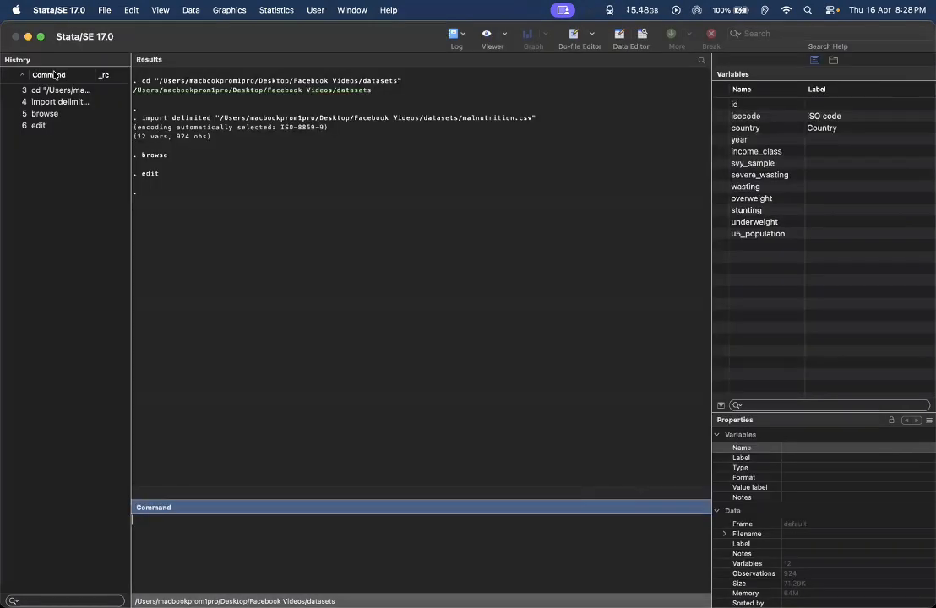
Reopen the dataset with the browse command, inspect individual country, year and svy_sample cells in read-only mode, and close it.
click(216, 539)
text(browse)
key(Return)
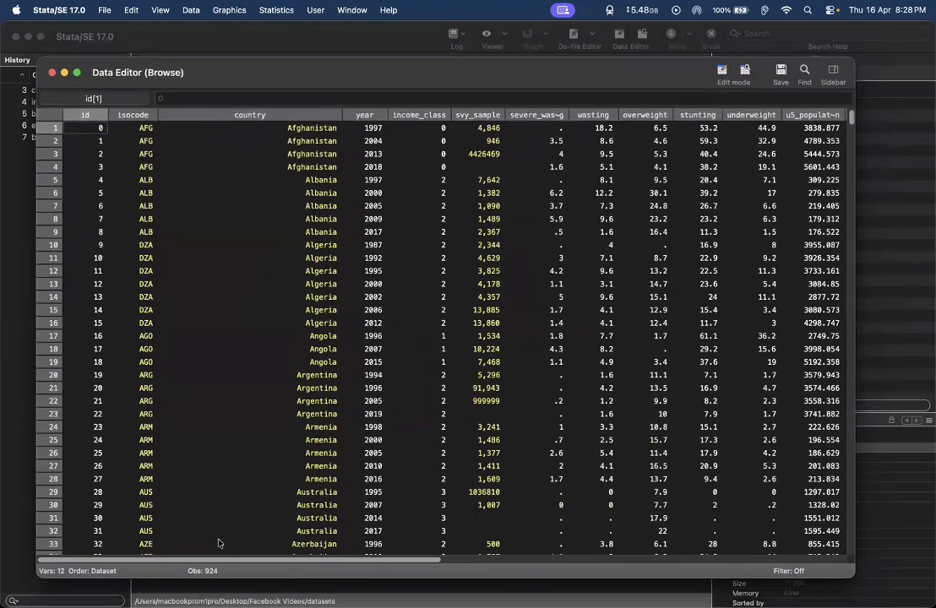
click(330, 228)
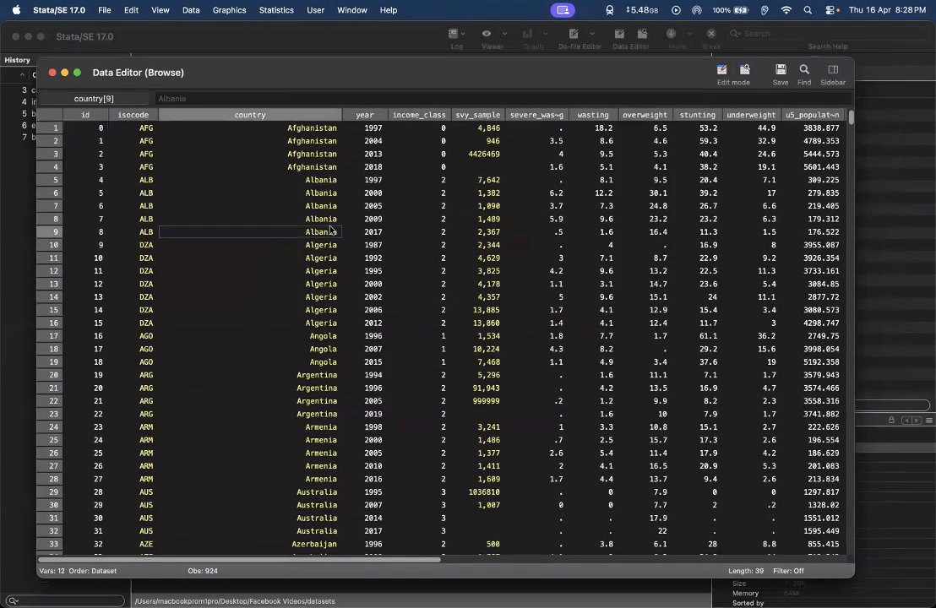
click(380, 233)
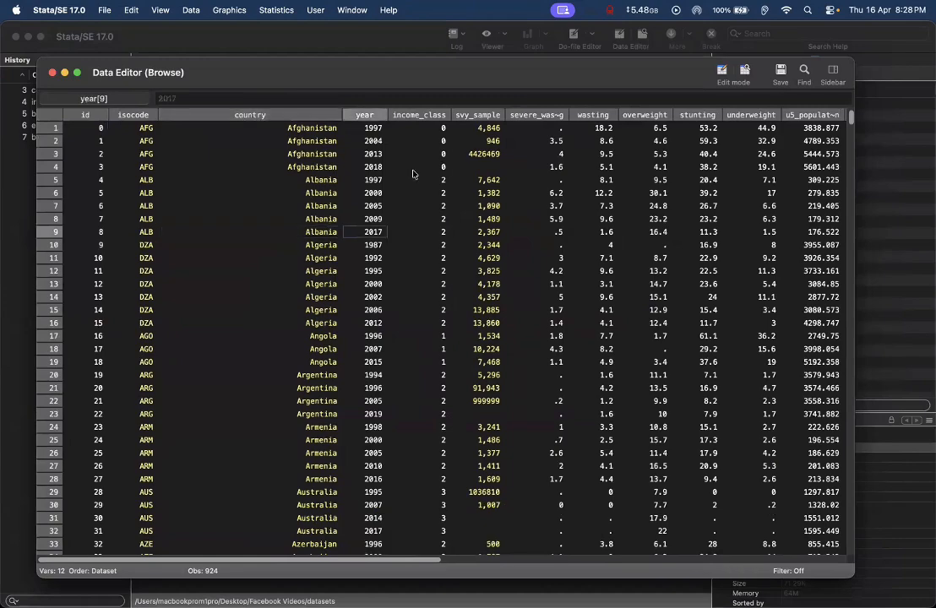
scroll(385, 241, down, 6)
click(388, 249)
click(477, 245)
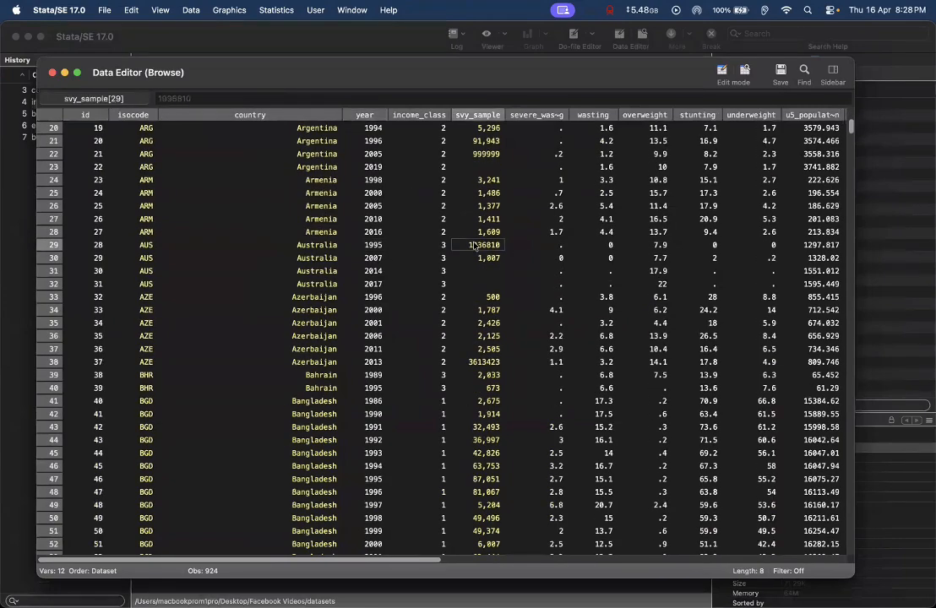
scroll(543, 246, up, 6)
scroll(554, 249, right, 5)
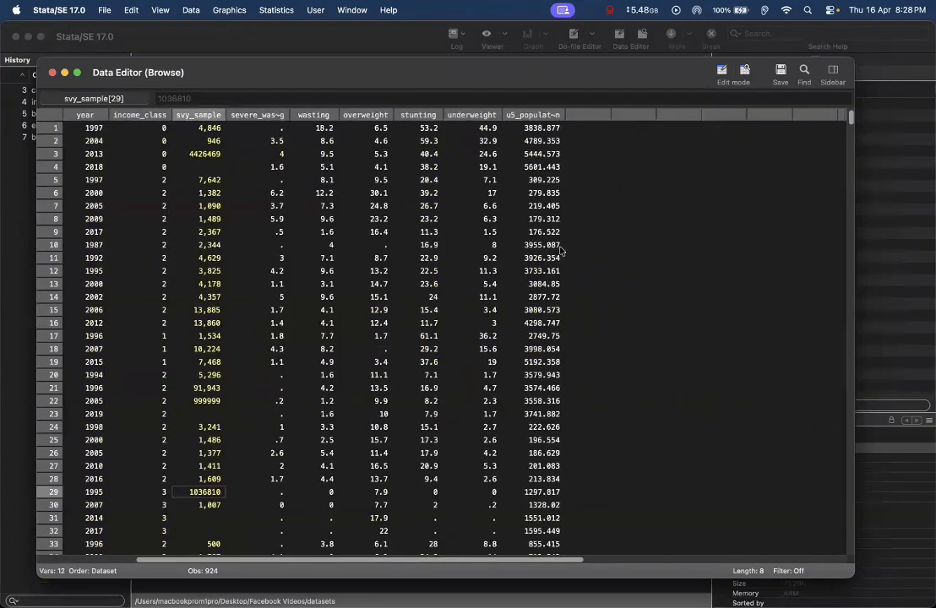
scroll(560, 251, left, 5)
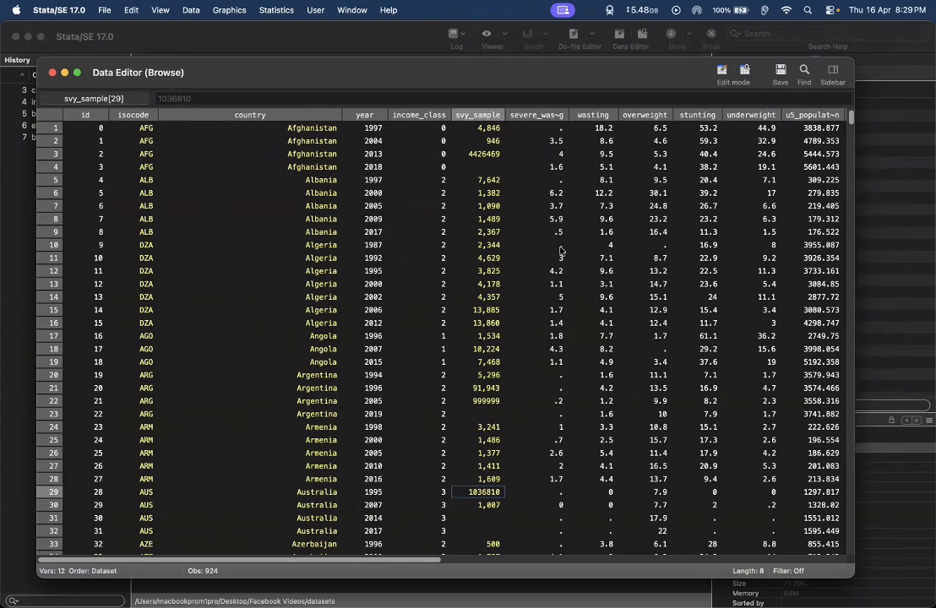
scroll(560, 251, down, 15)
click(51, 73)
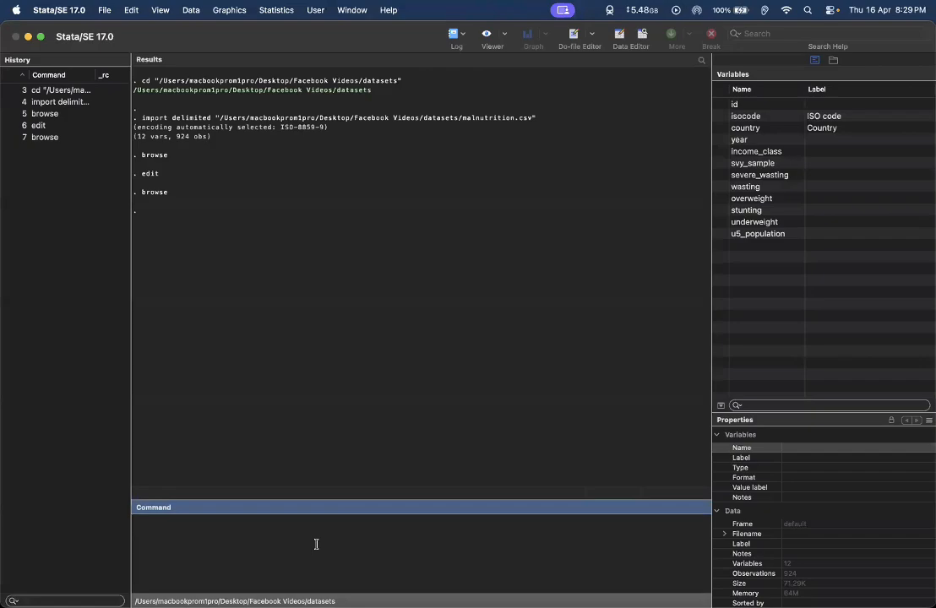
Open the dataset with the edit command and set severe_wasting in observation 3 to 5.
text(edit)
key(Return)
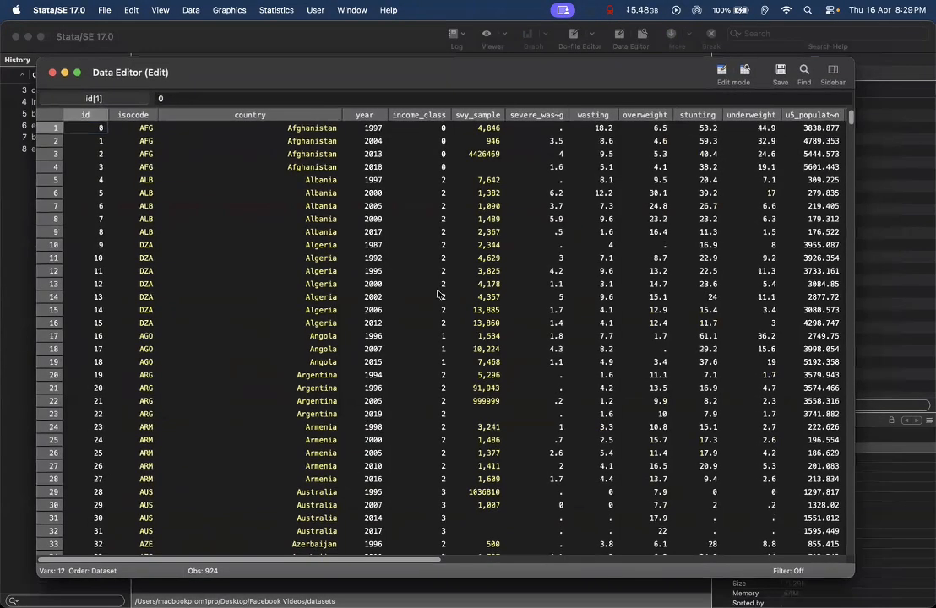
click(557, 157)
text(5)
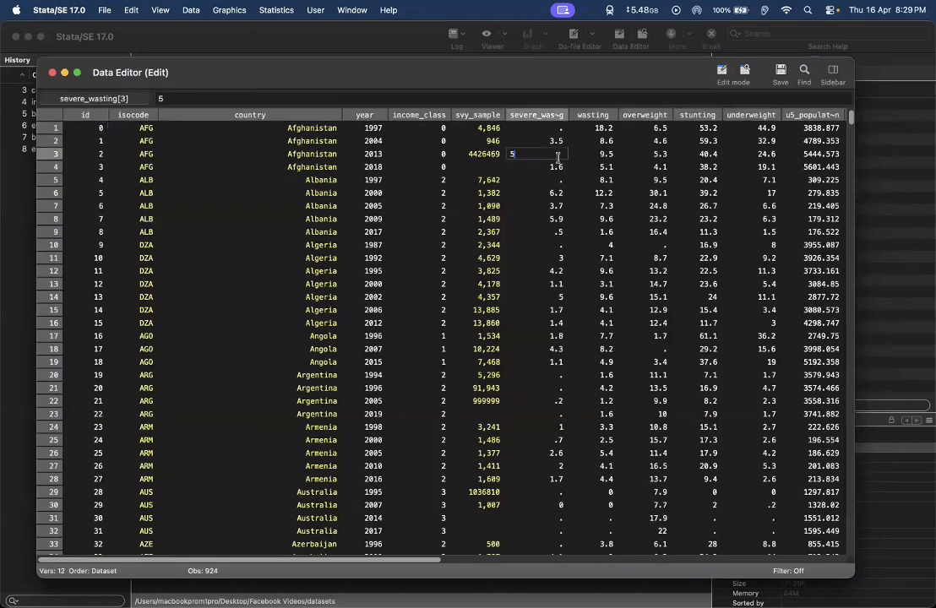
key(Return)
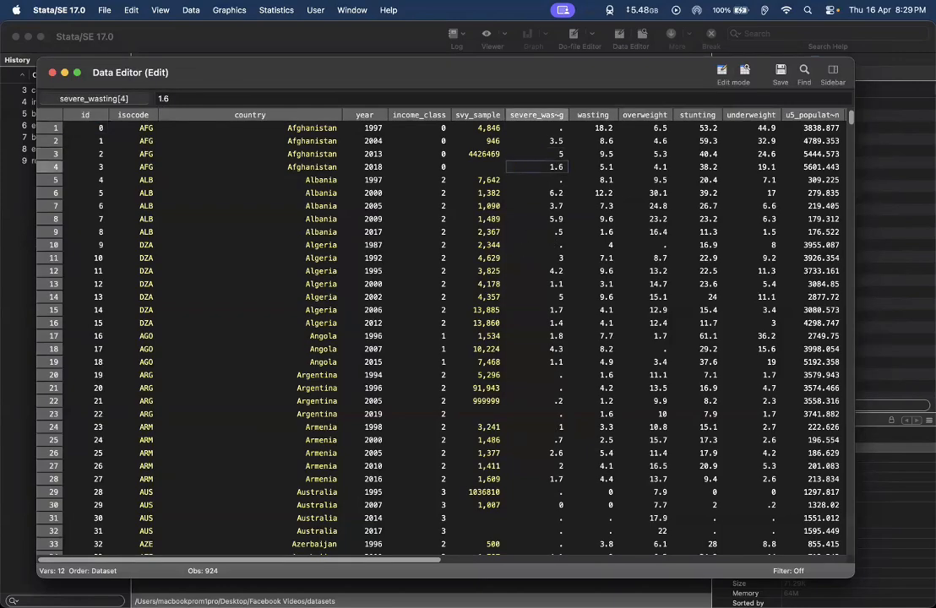
Set severe_wasting in observation 3 to 4 and close the Data Editor.
click(558, 155)
text(4)
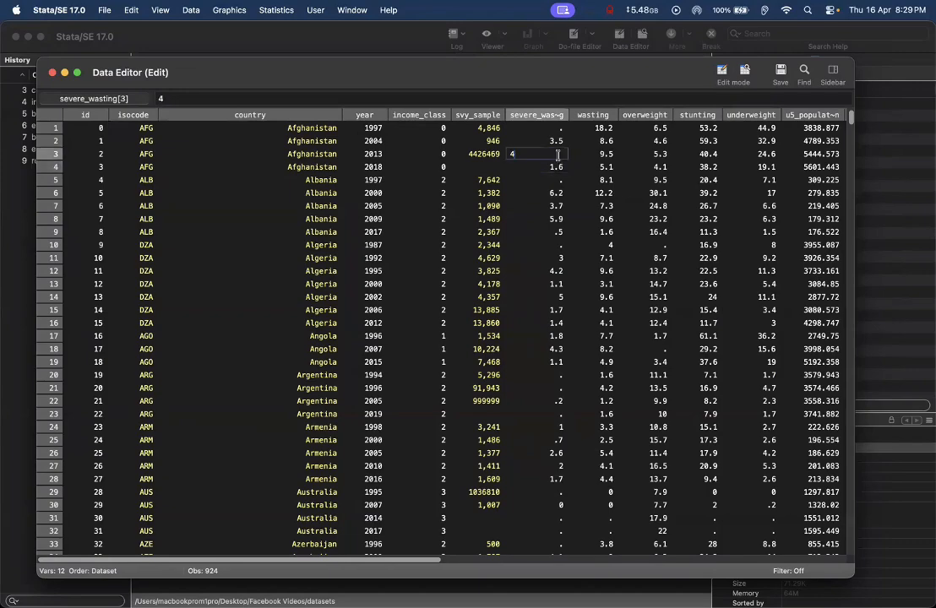
key(Return)
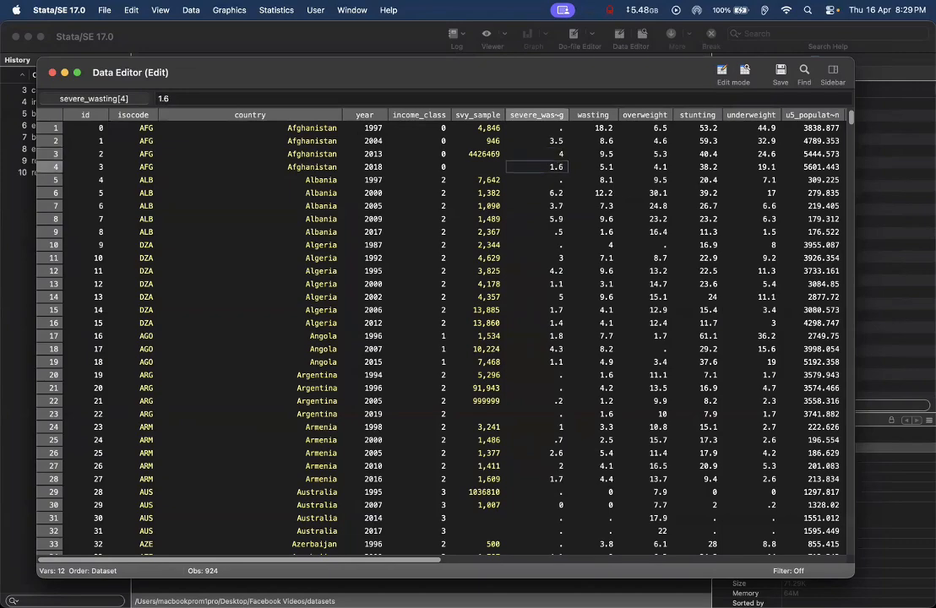
click(53, 75)
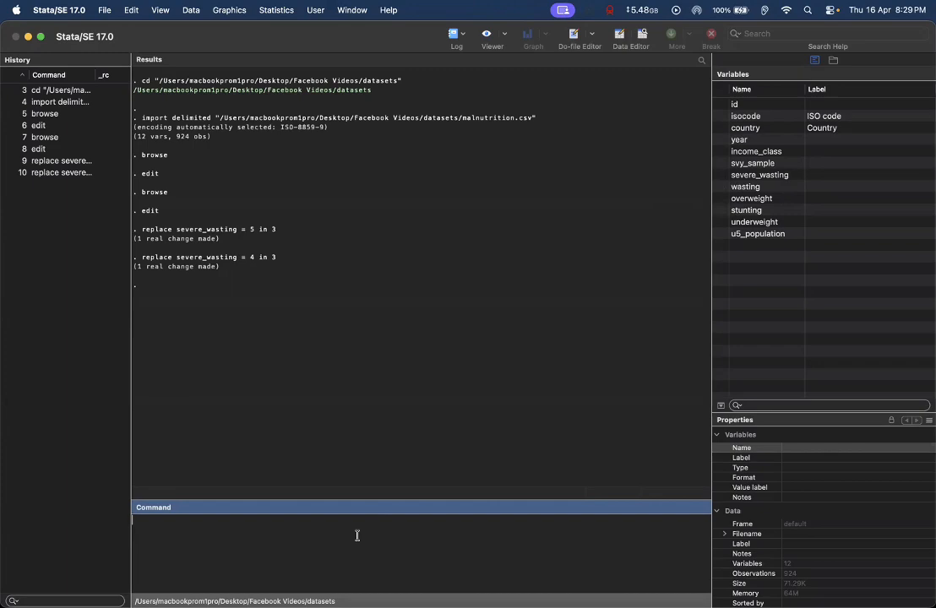
Clear the data from memory and import Sheet1 of the Excel file malnutrition.xlsx with its first row as variable names.
text(clear)
key(Return)
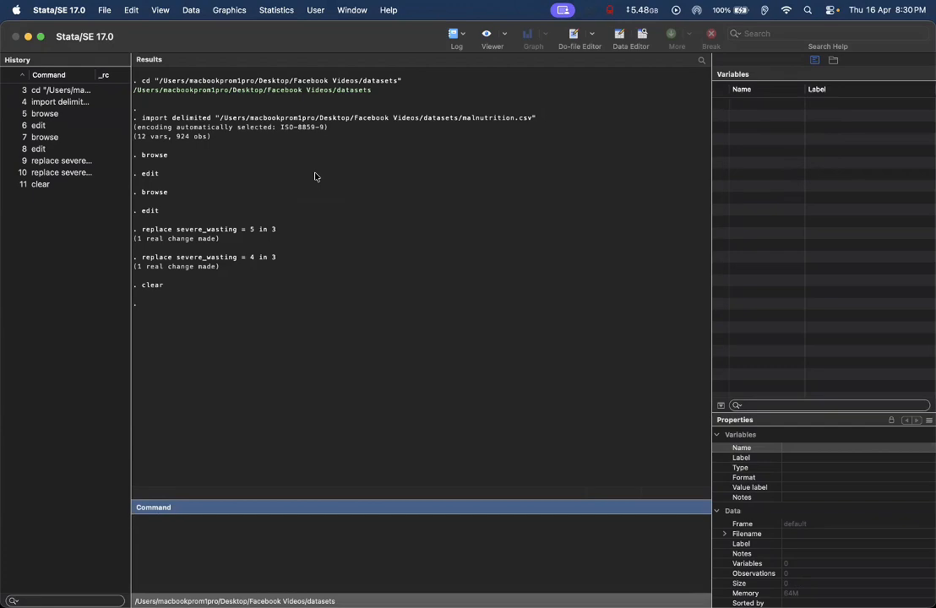
click(102, 12)
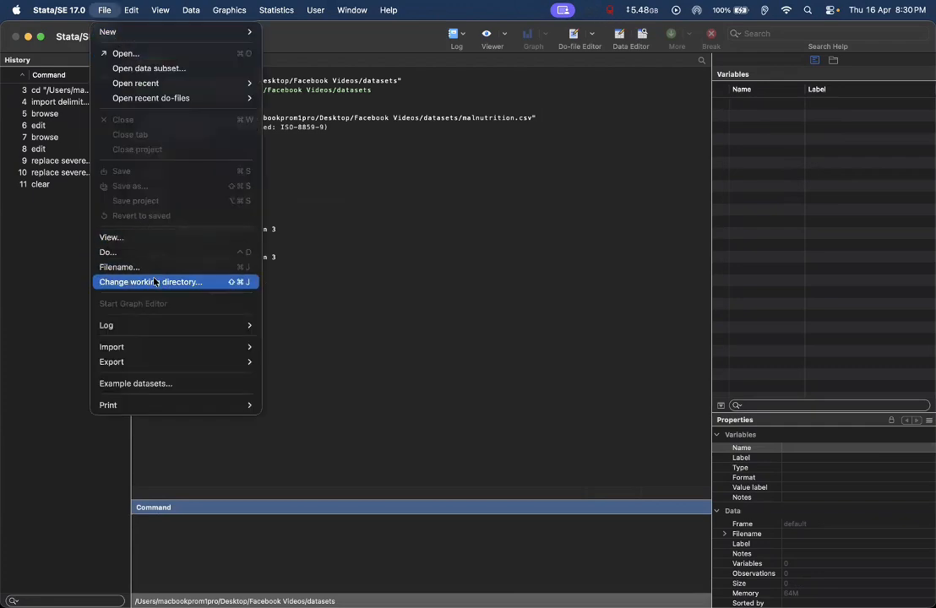
mouse_move(157, 344)
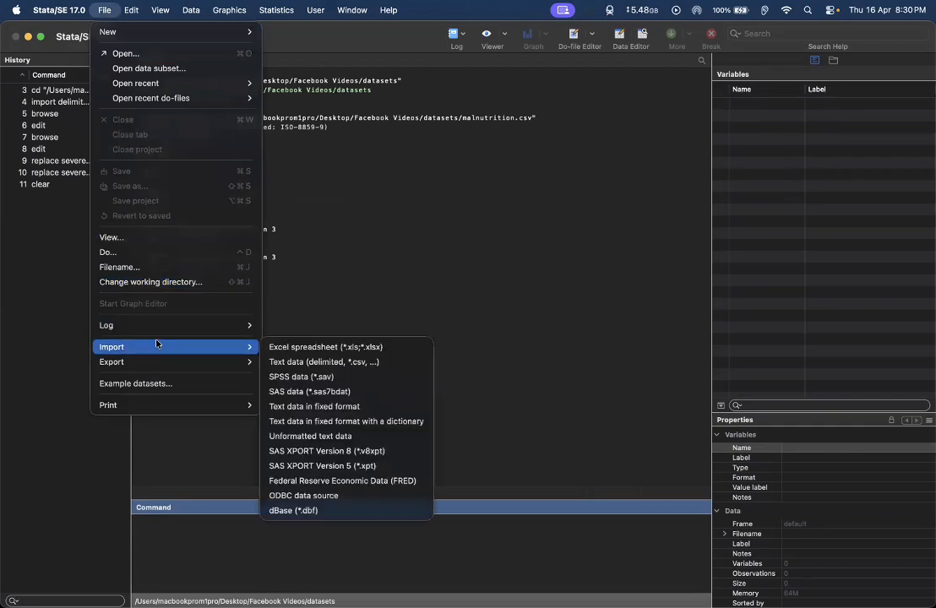
click(373, 347)
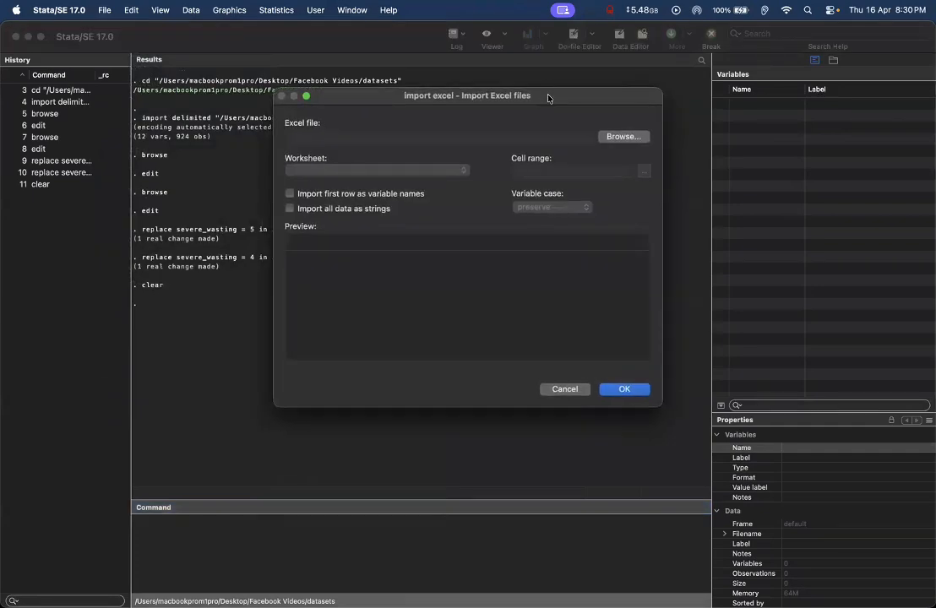
drag(547, 98, 484, 135)
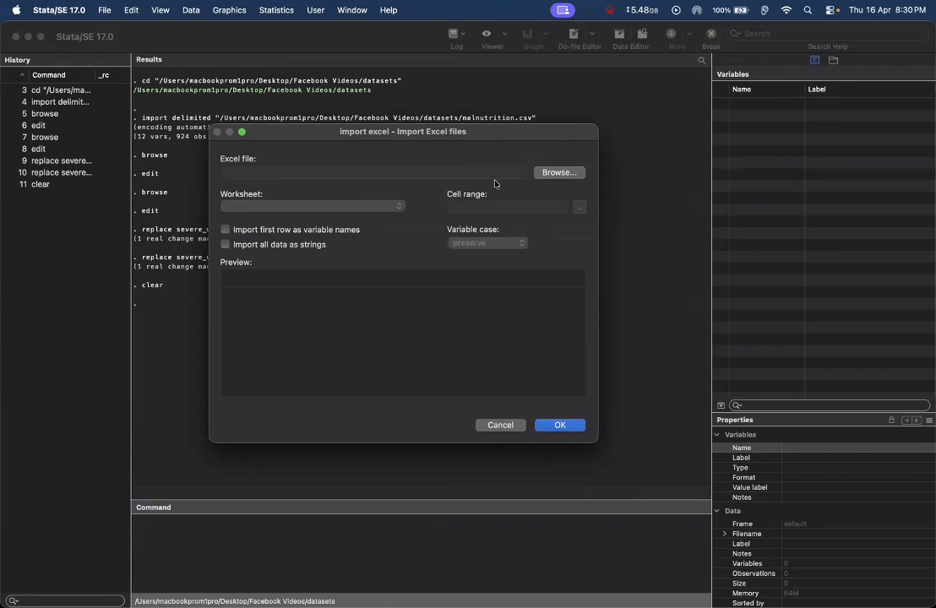
click(557, 173)
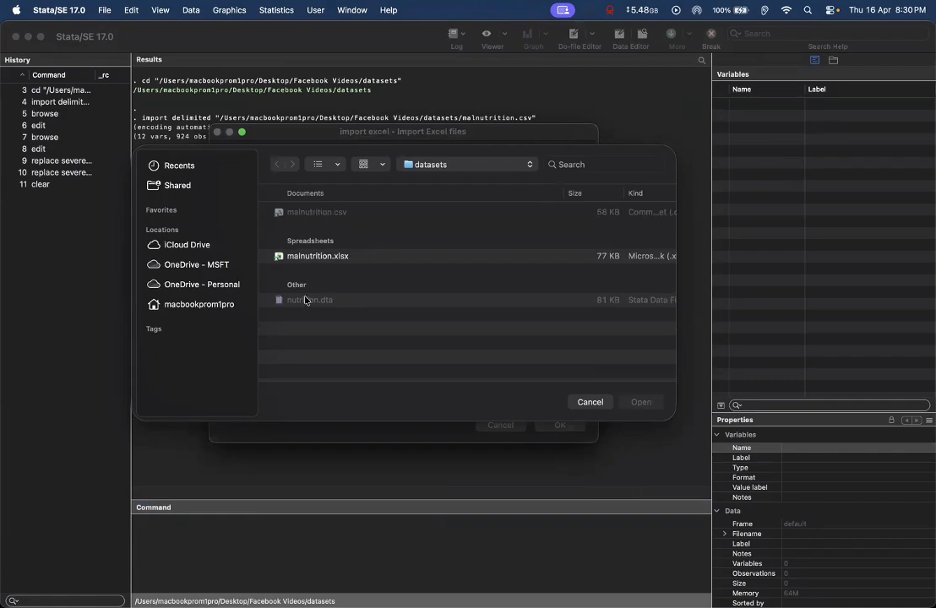
click(335, 258)
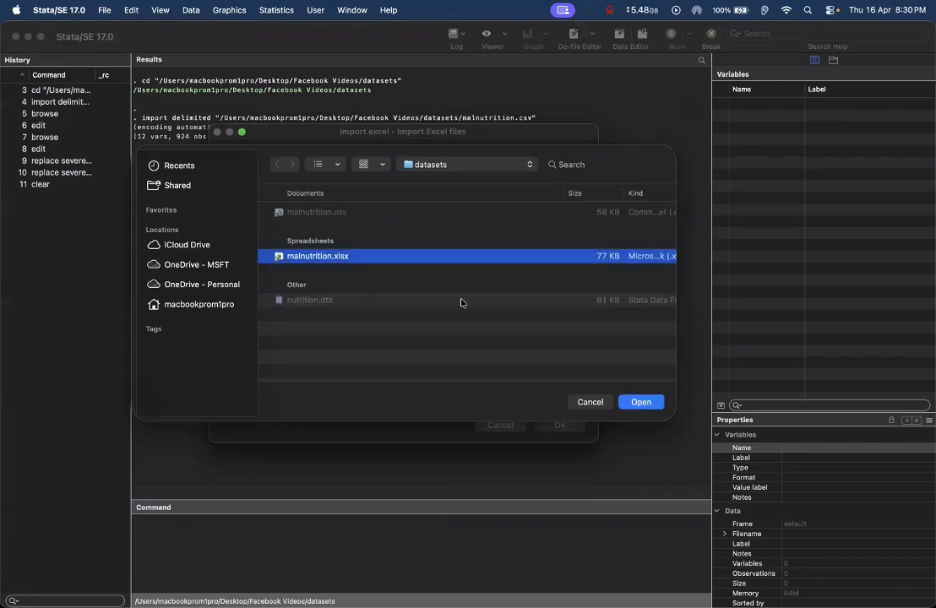
click(640, 403)
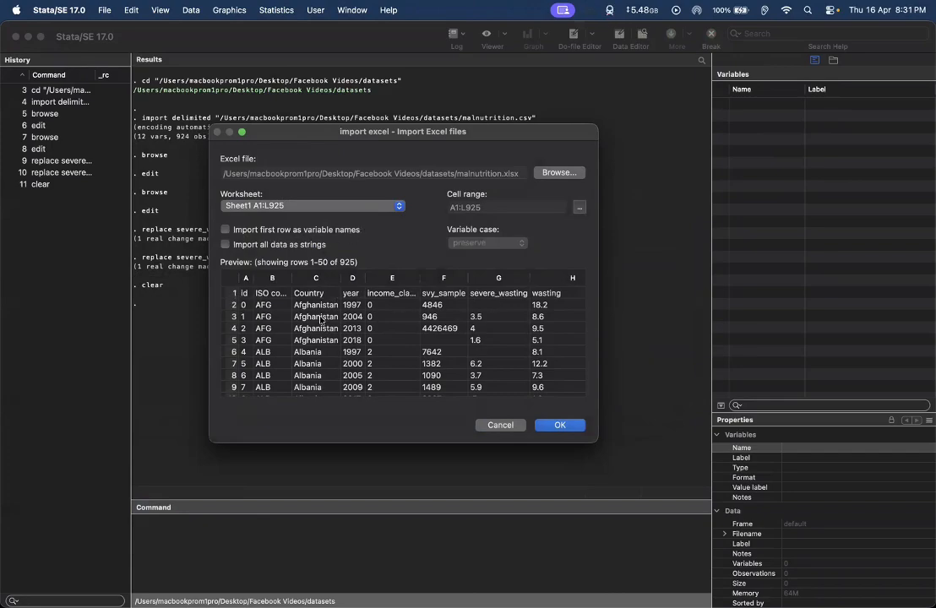
click(225, 230)
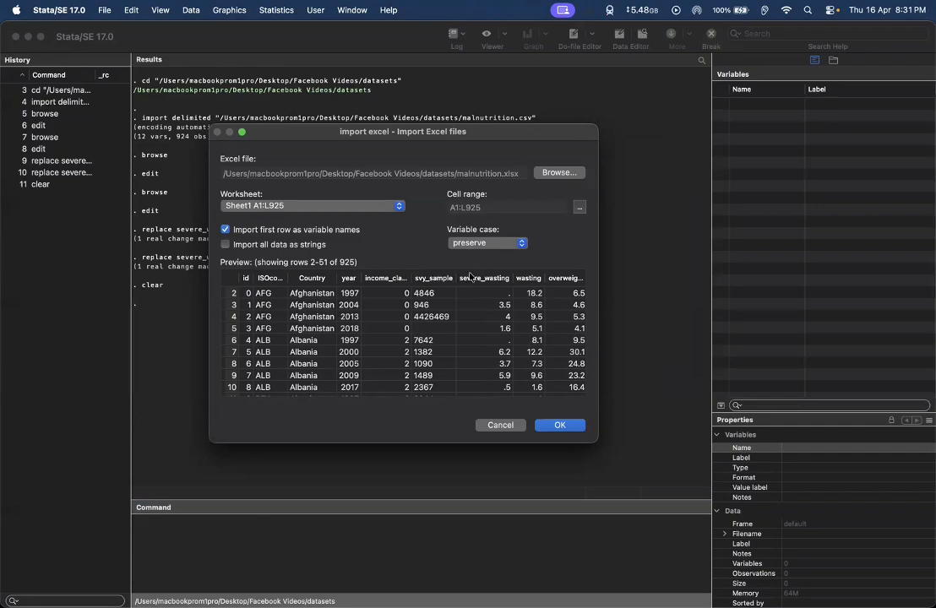
click(558, 425)
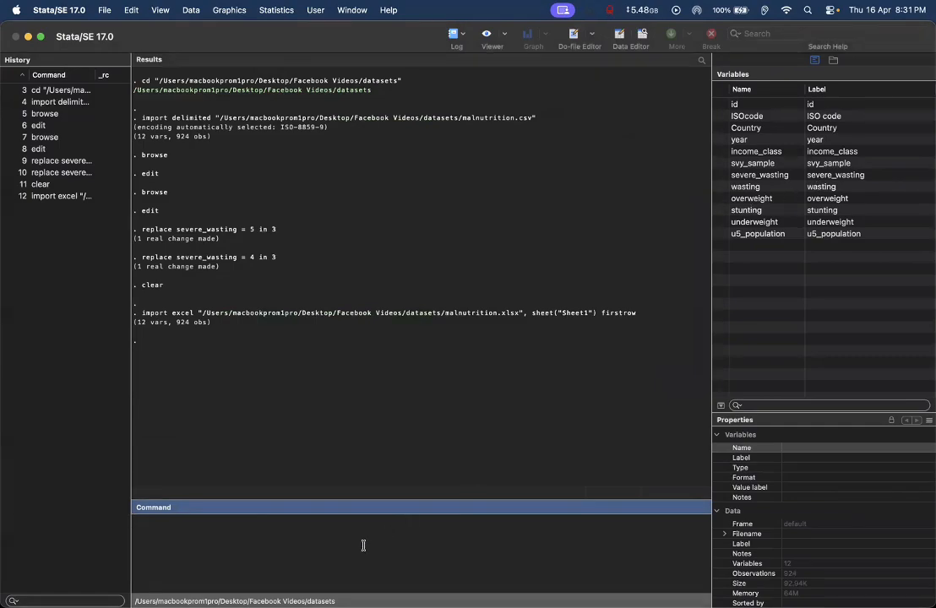
Clear the imported Excel data from memory and open the Stata dataset nutrition.dta from the datasets folder.
text(clear)
key(Return)
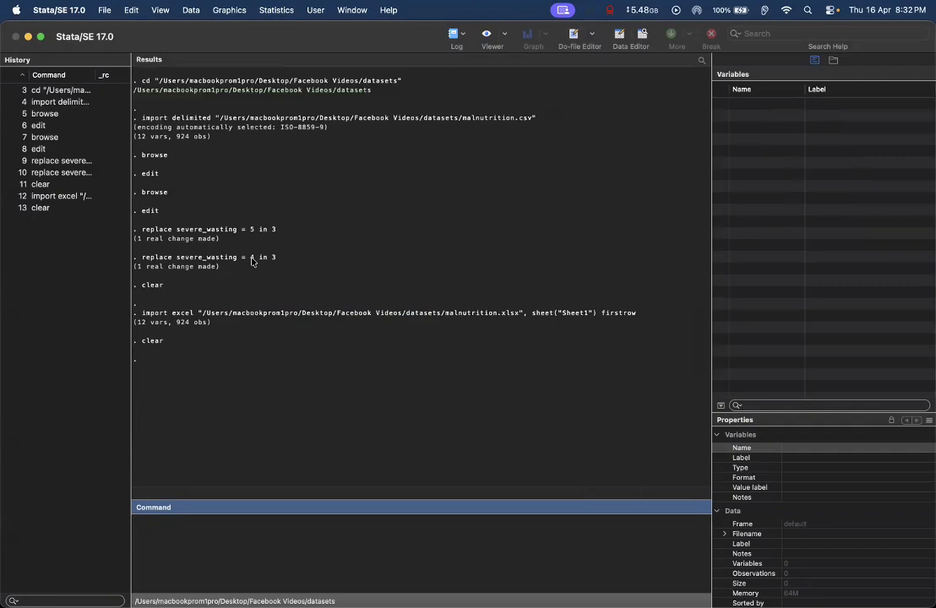
click(102, 11)
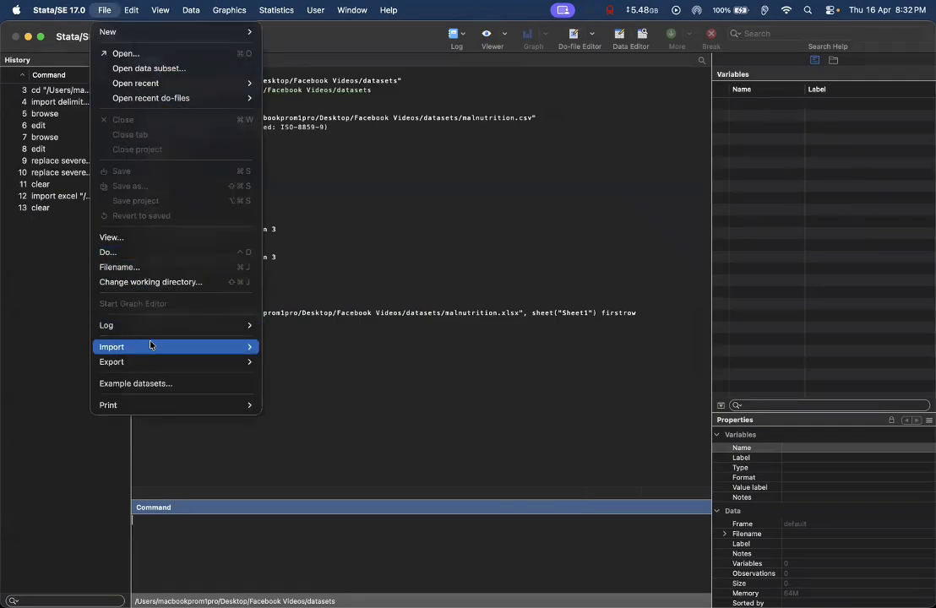
mouse_move(151, 345)
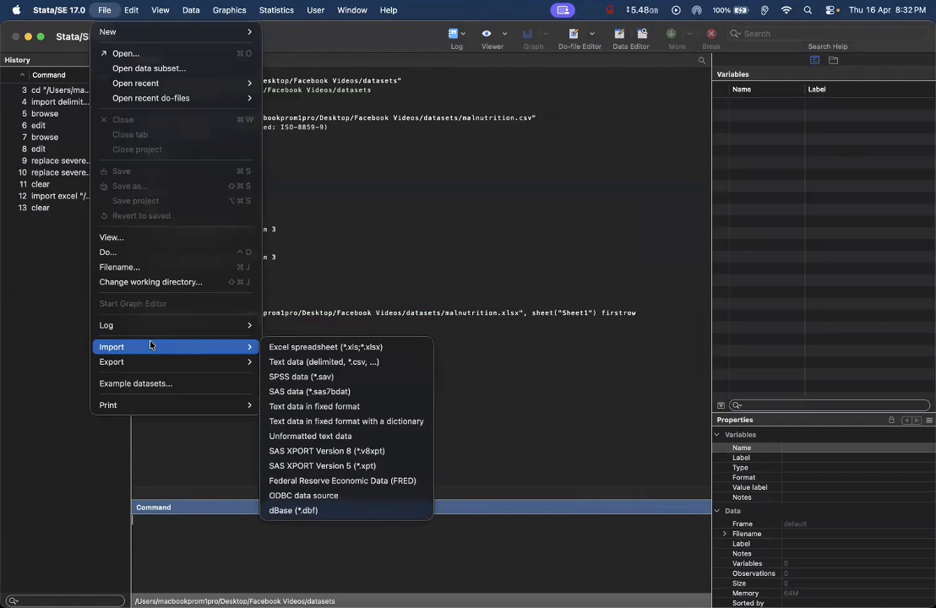
click(145, 52)
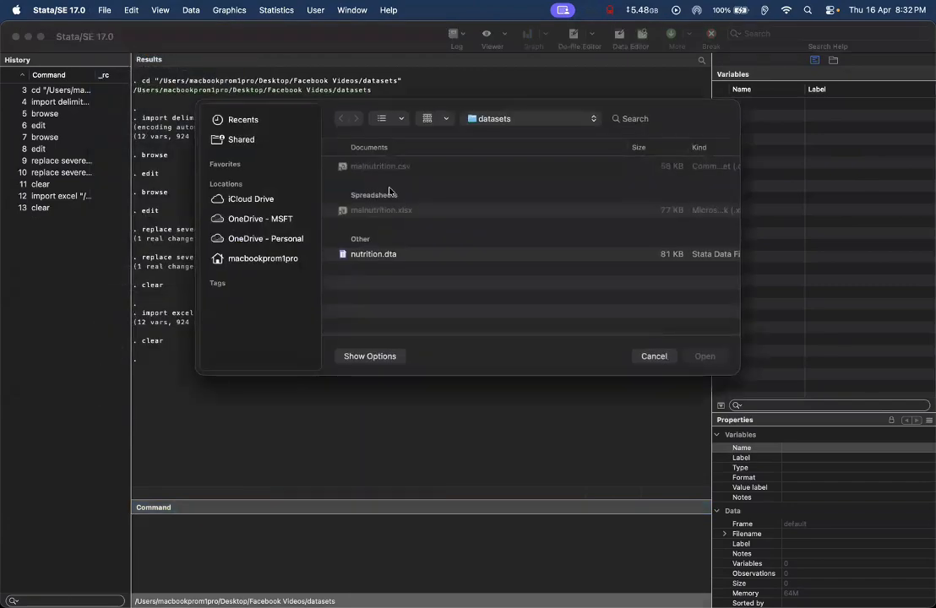
click(379, 254)
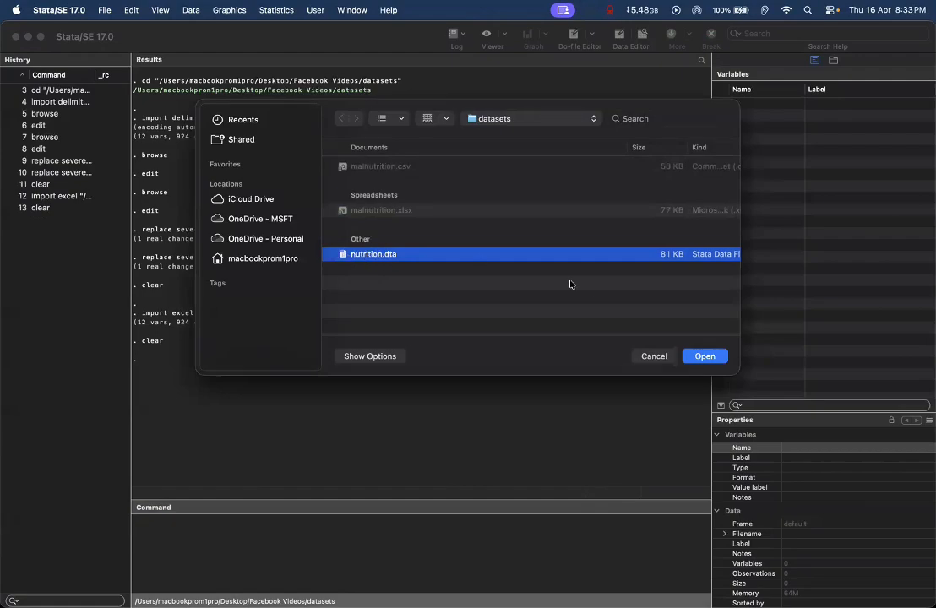
click(712, 360)
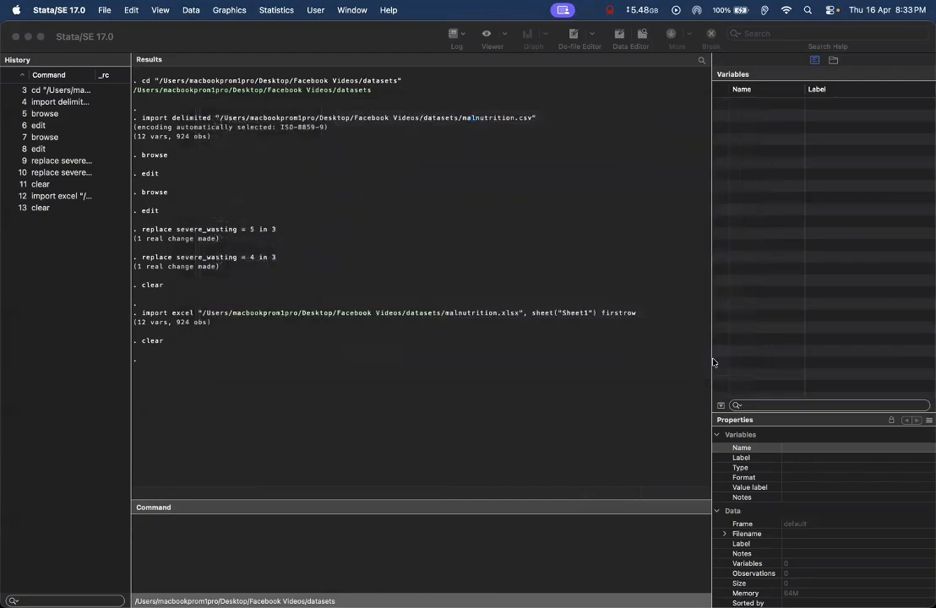